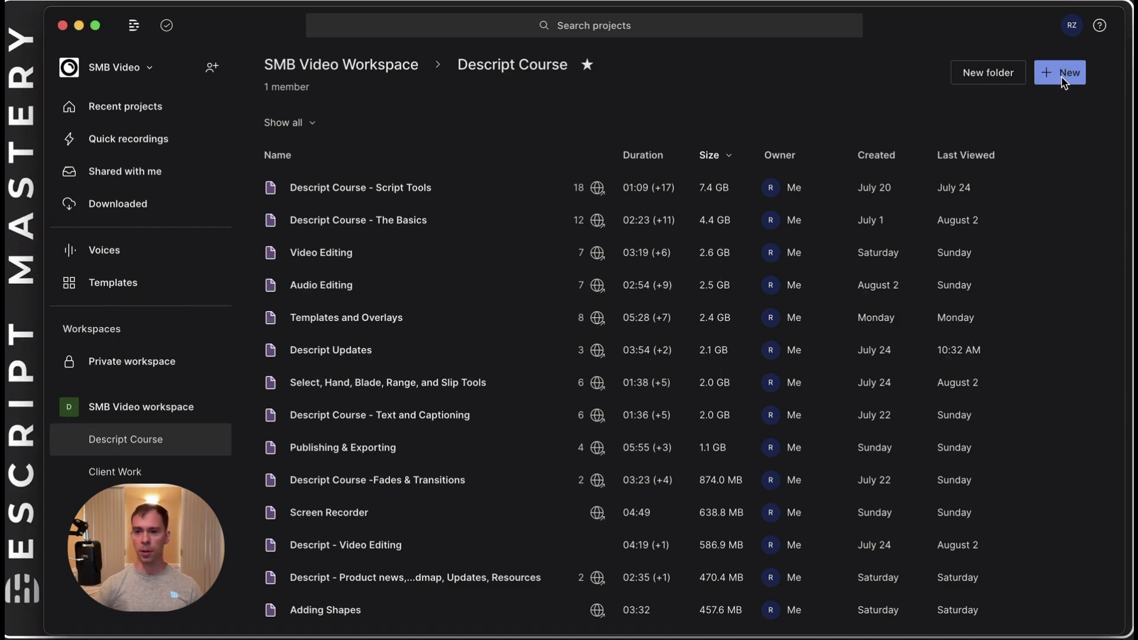
# Start a new Remote recording in Descript and connect it to SquadCast.
pyautogui.click(1061, 75)
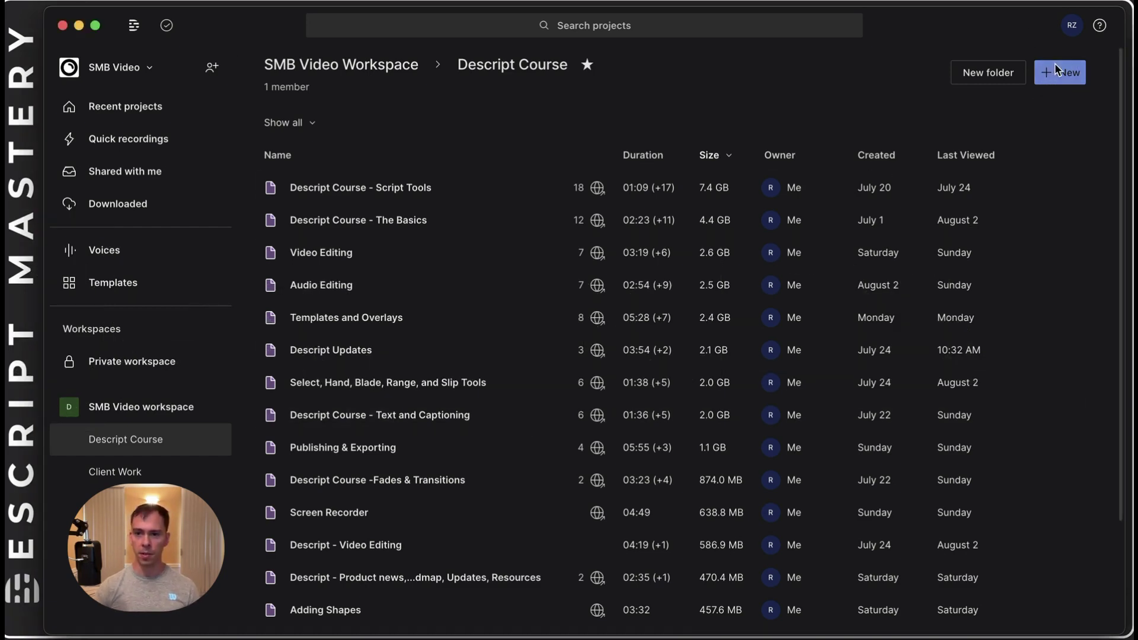
pyautogui.click(1062, 74)
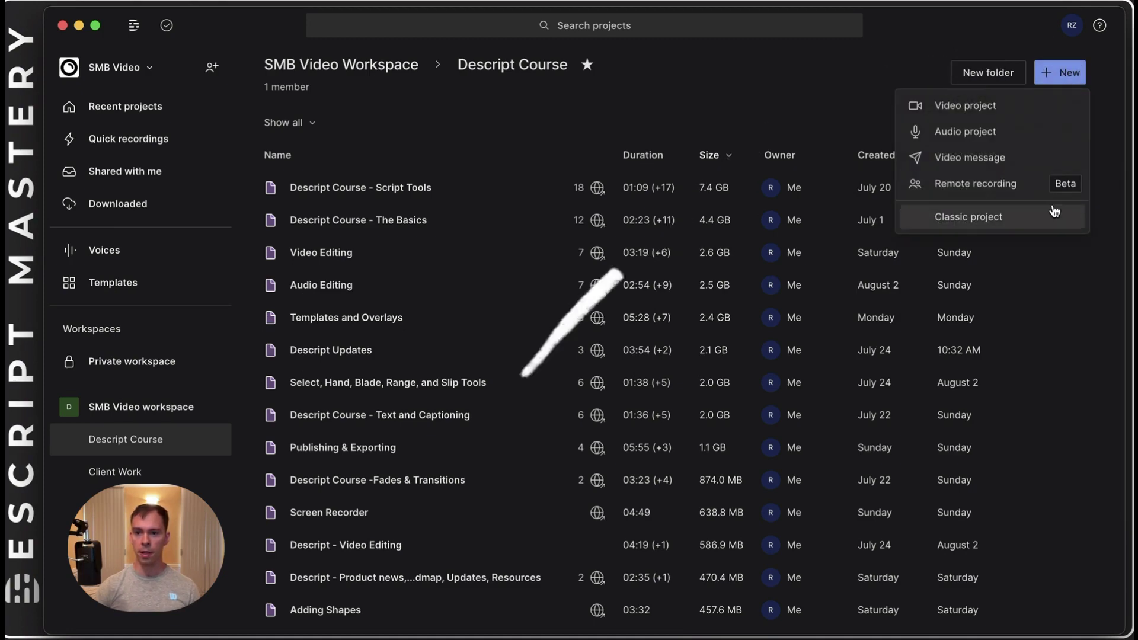
pyautogui.click(978, 185)
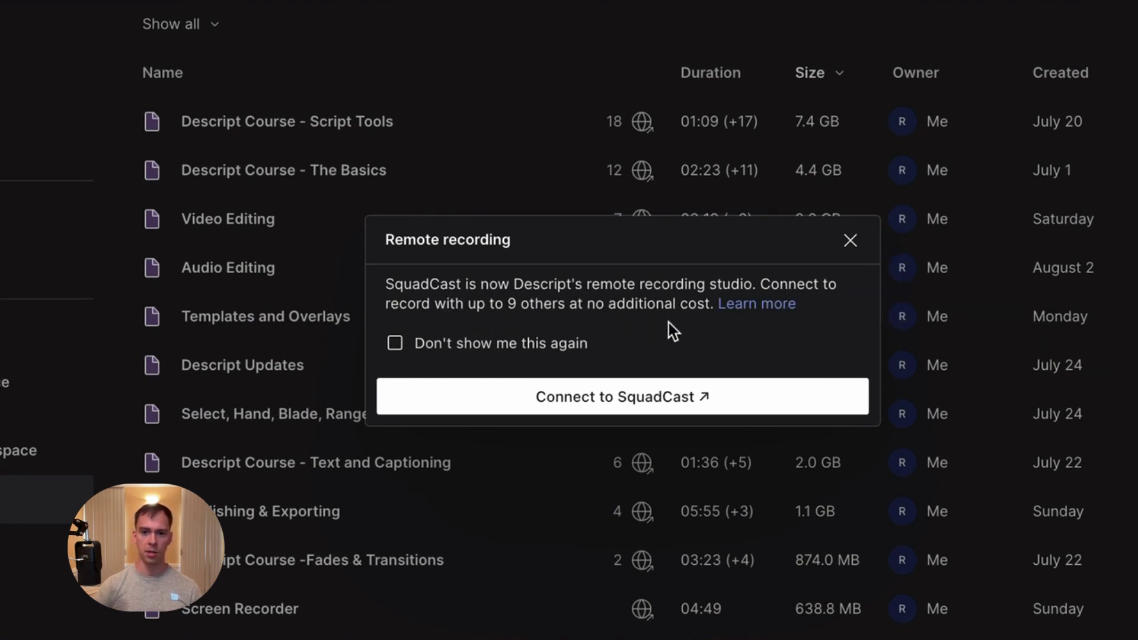
pyautogui.click(630, 403)
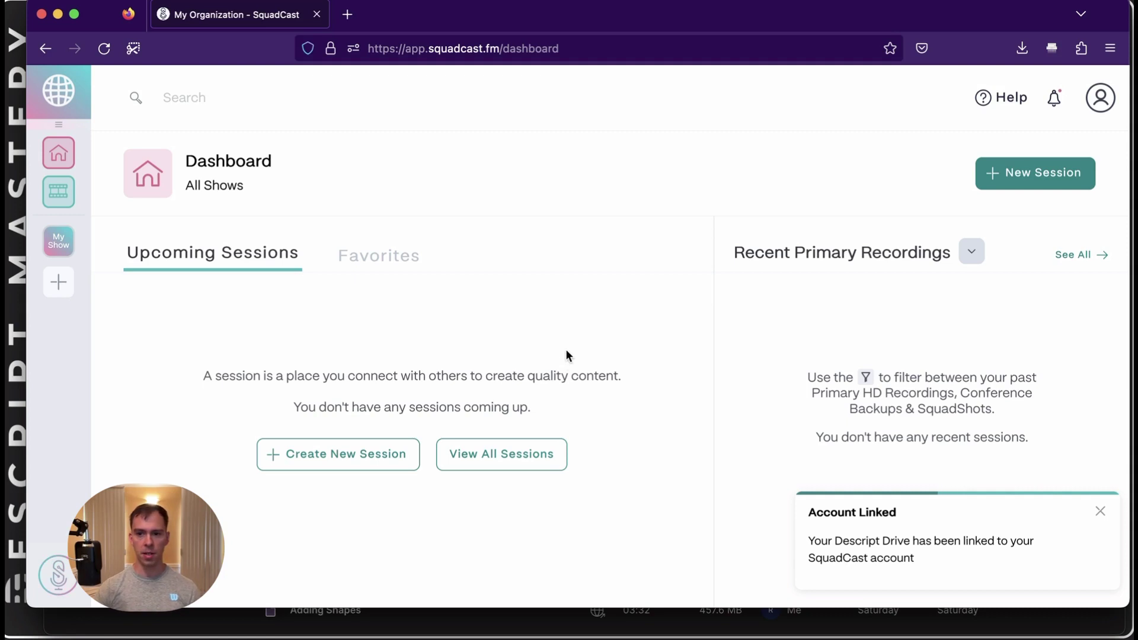
# Create a new SquadCast session and start it immediately as an instant session.
pyautogui.click(320, 457)
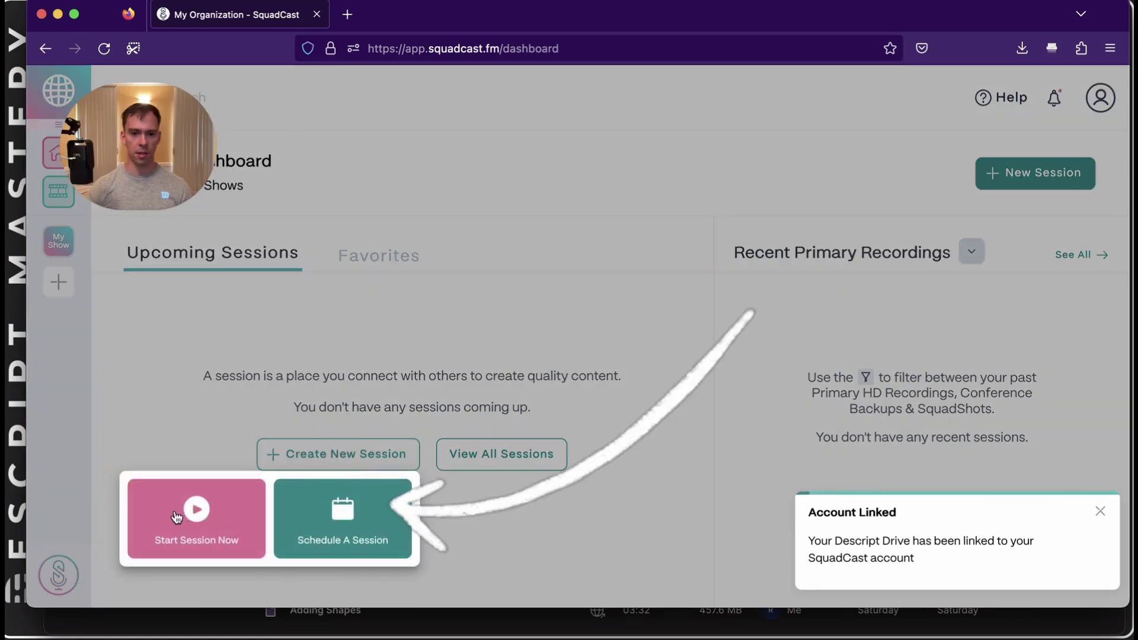
pyautogui.click(194, 533)
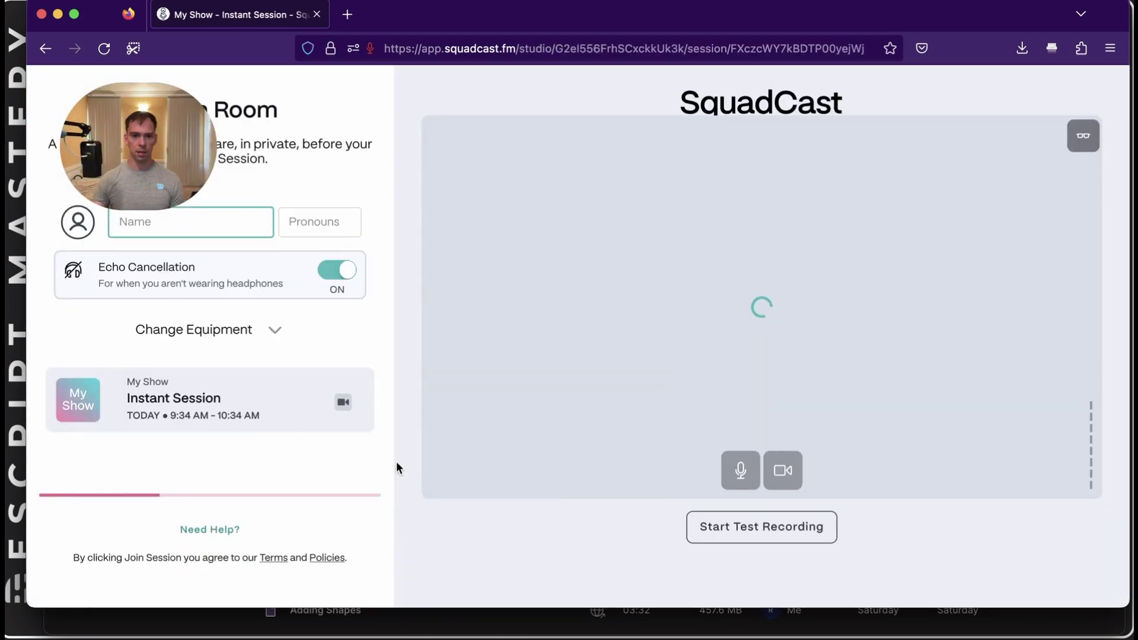
# Enter the host's name in the Green Room, leaving pronouns empty.
pyautogui.write('Ross')
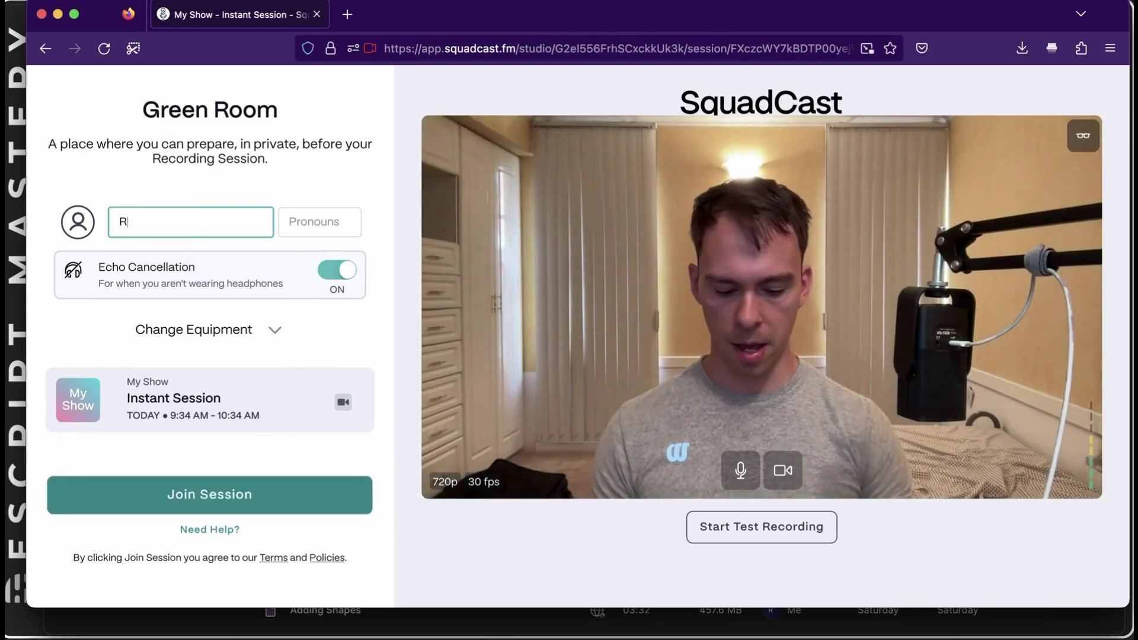
pyautogui.click(329, 219)
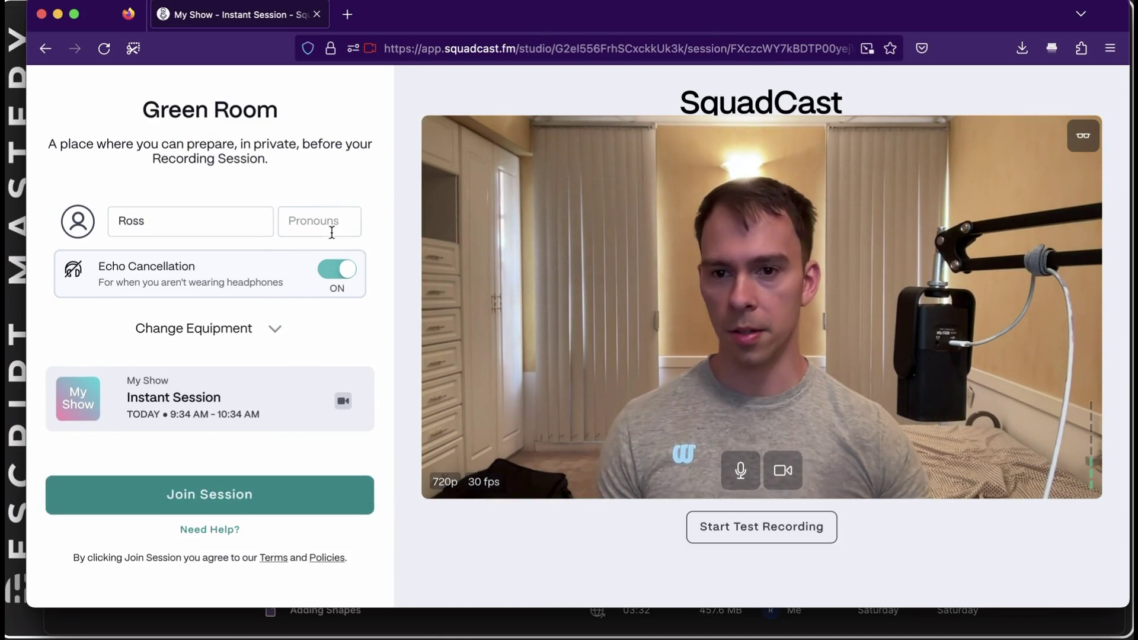
pyautogui.click(332, 312)
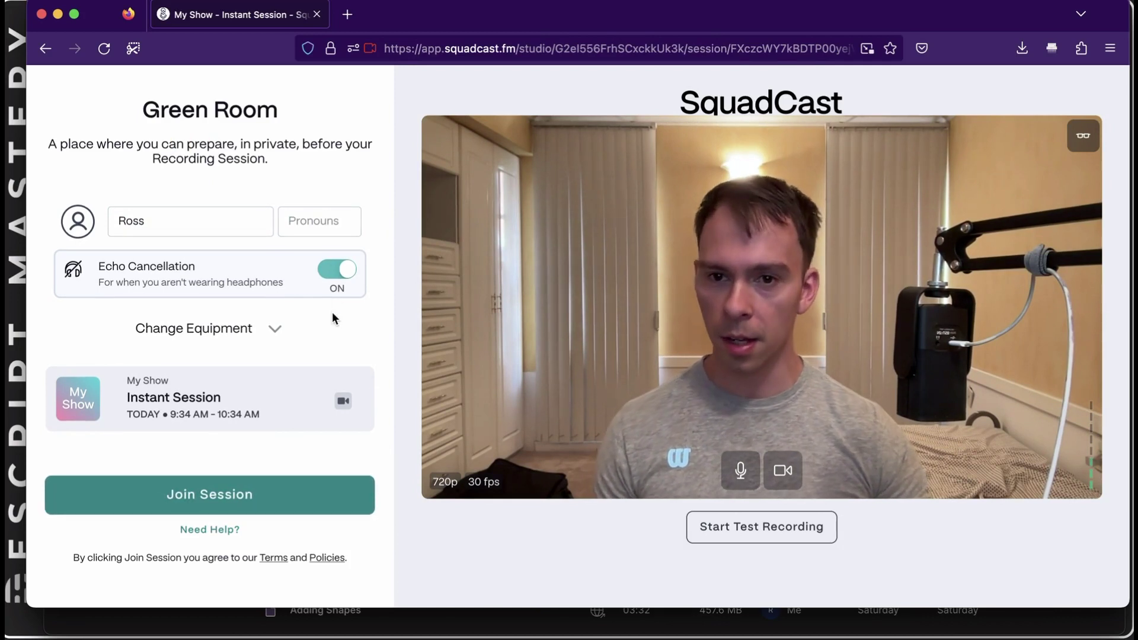
# Review the microphone and camera choices, then join the session's studio.
pyautogui.click(238, 346)
pyautogui.scroll(-2, 303, 343)
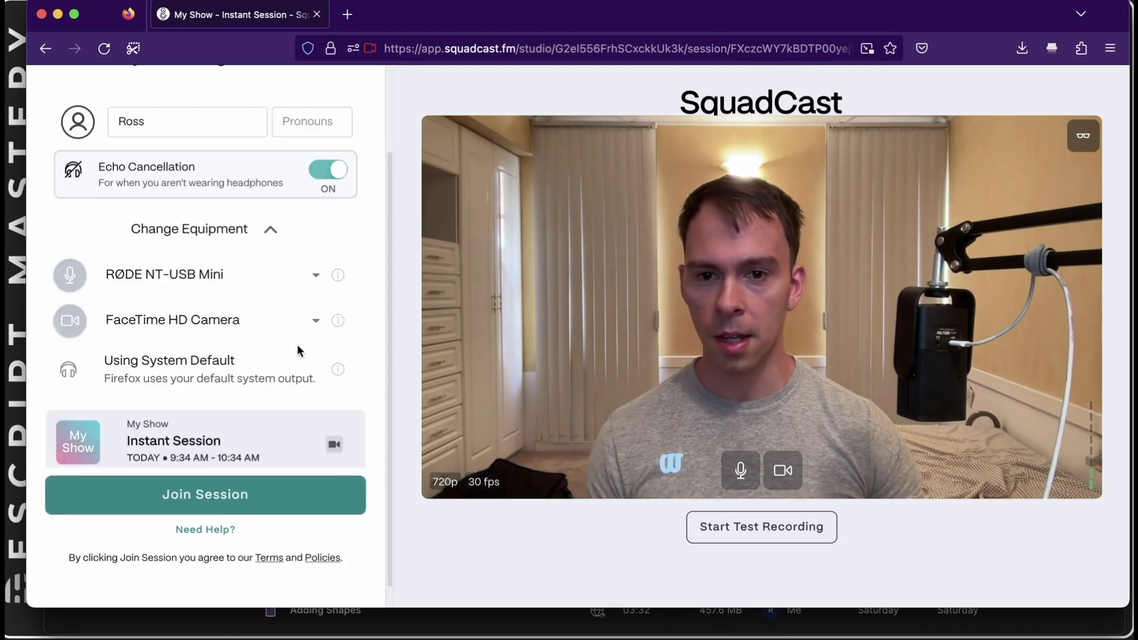
pyautogui.click(204, 222)
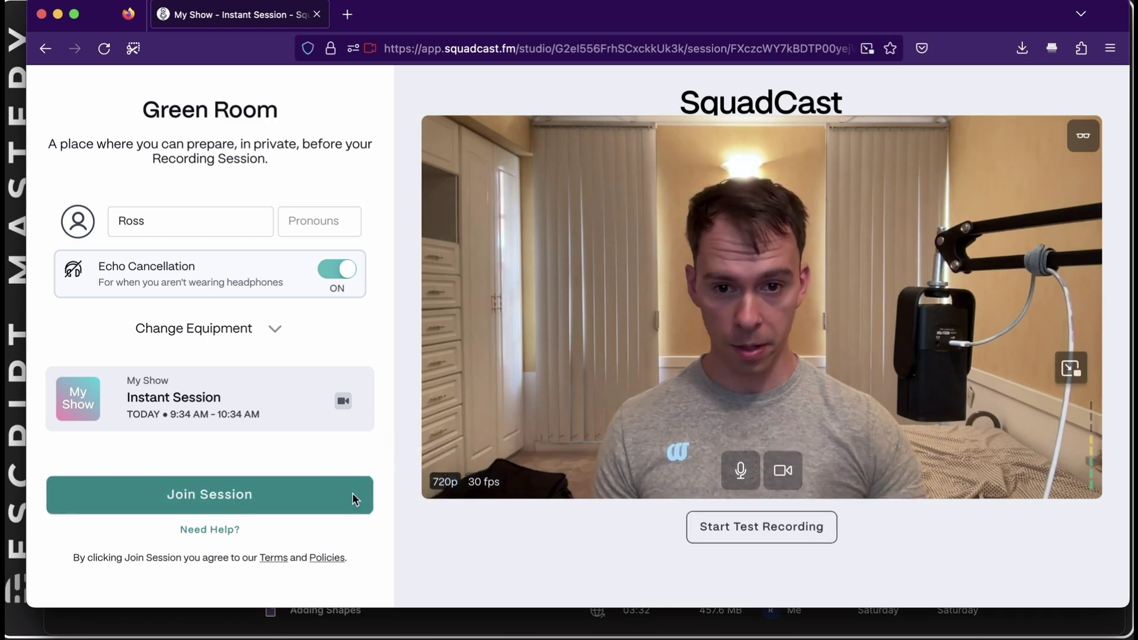
pyautogui.click(169, 496)
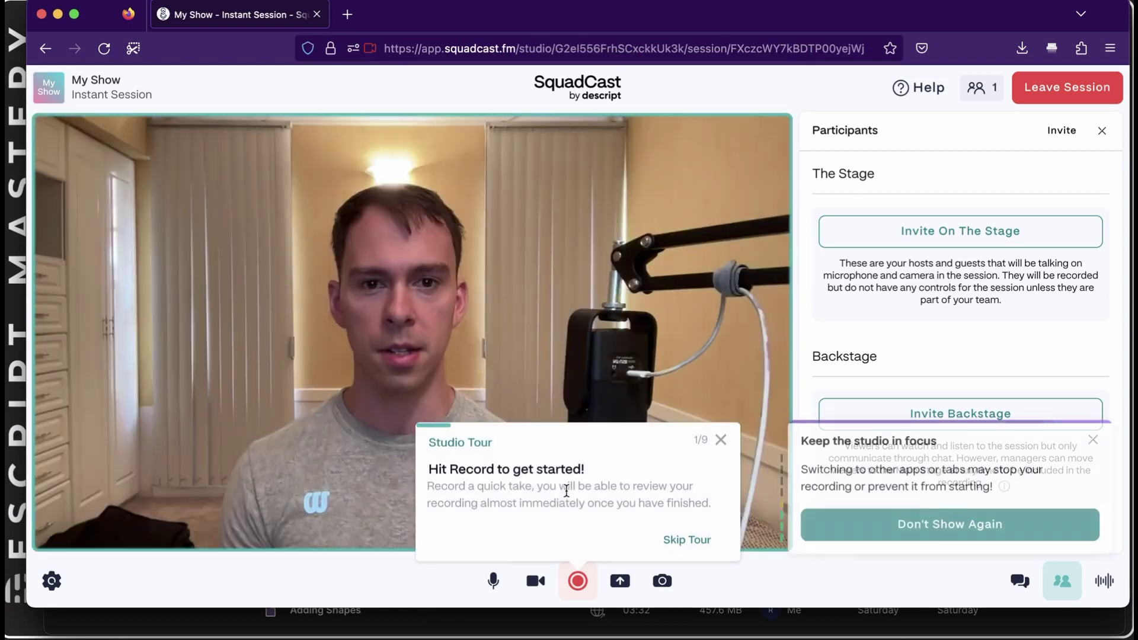
# Dismiss the studio tour and copy a guest invitation link with The Stage role.
pyautogui.click(1094, 440)
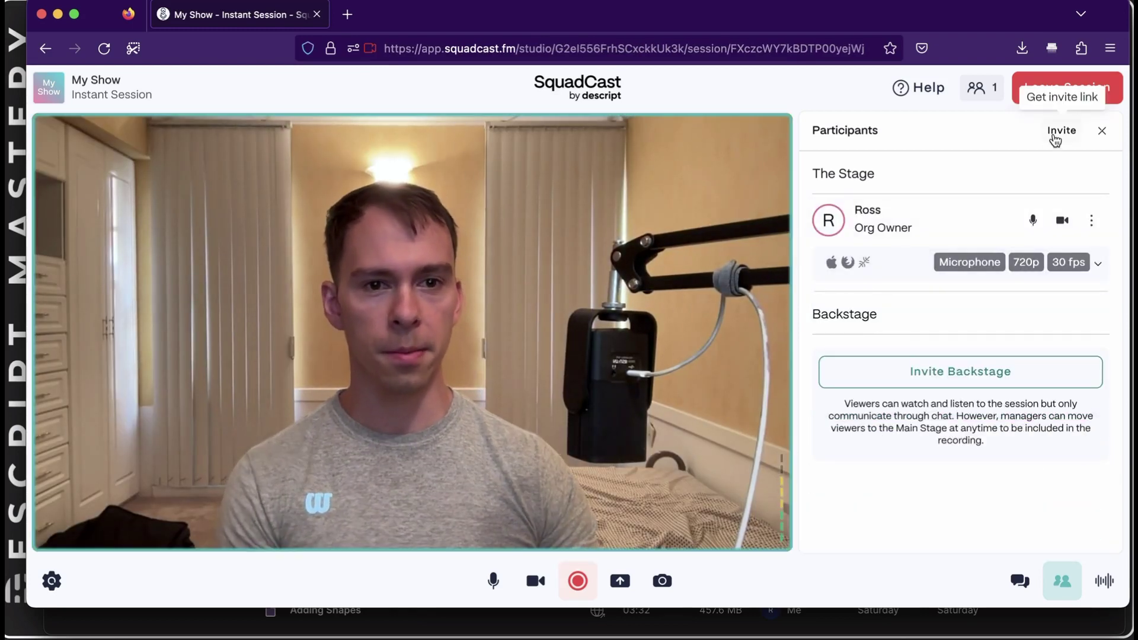
pyautogui.click(1056, 140)
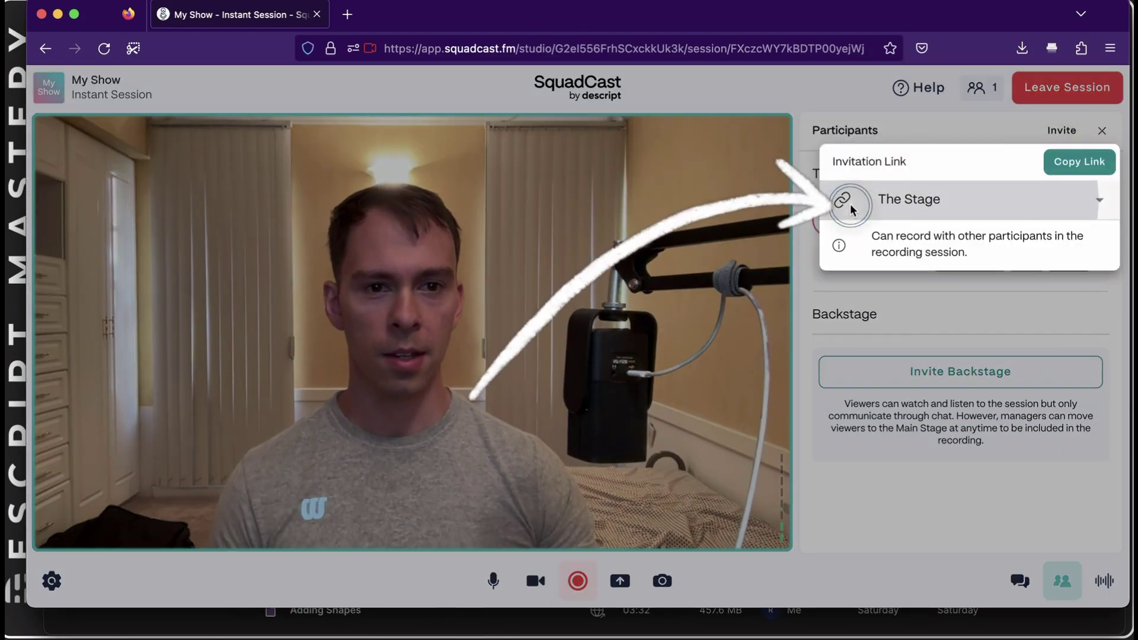
pyautogui.click(1079, 208)
pyautogui.click(992, 239)
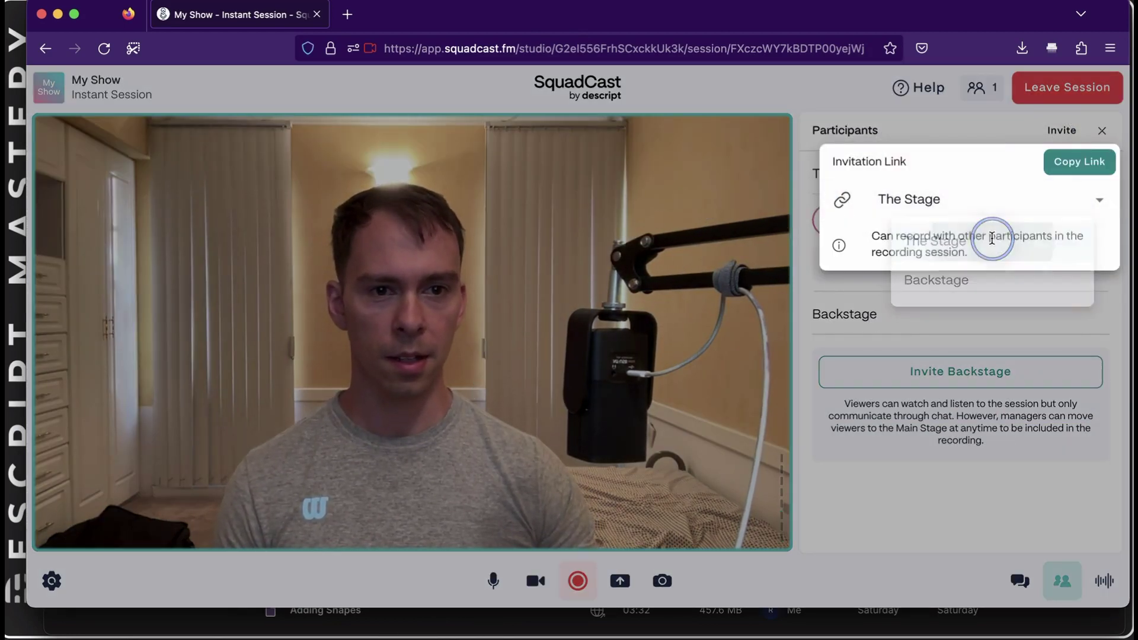
pyautogui.click(1099, 199)
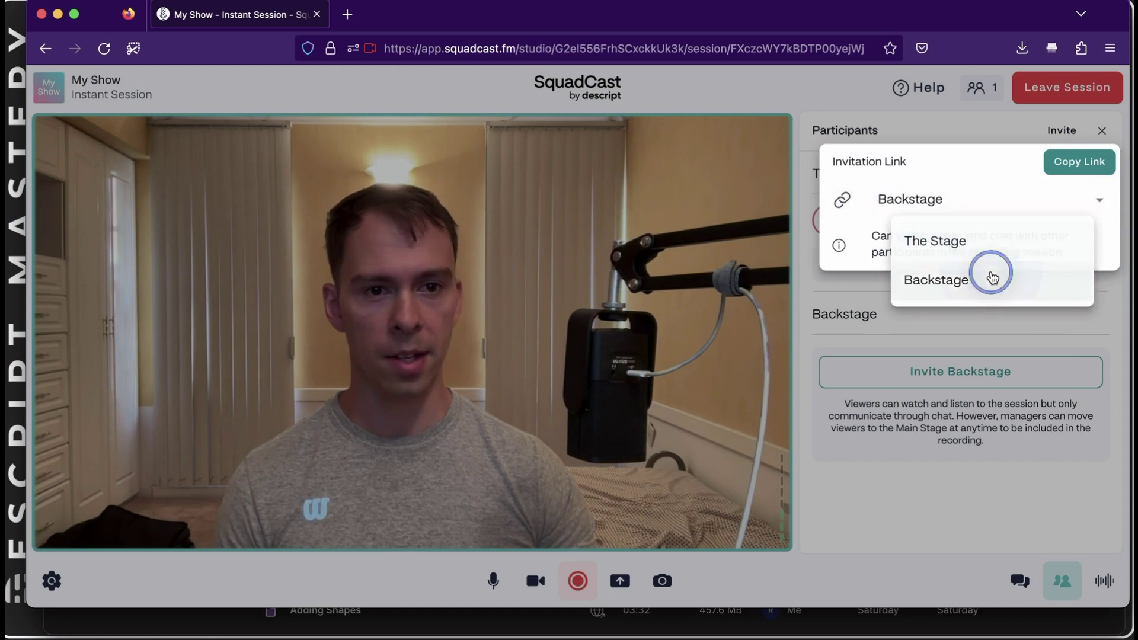
pyautogui.click(993, 278)
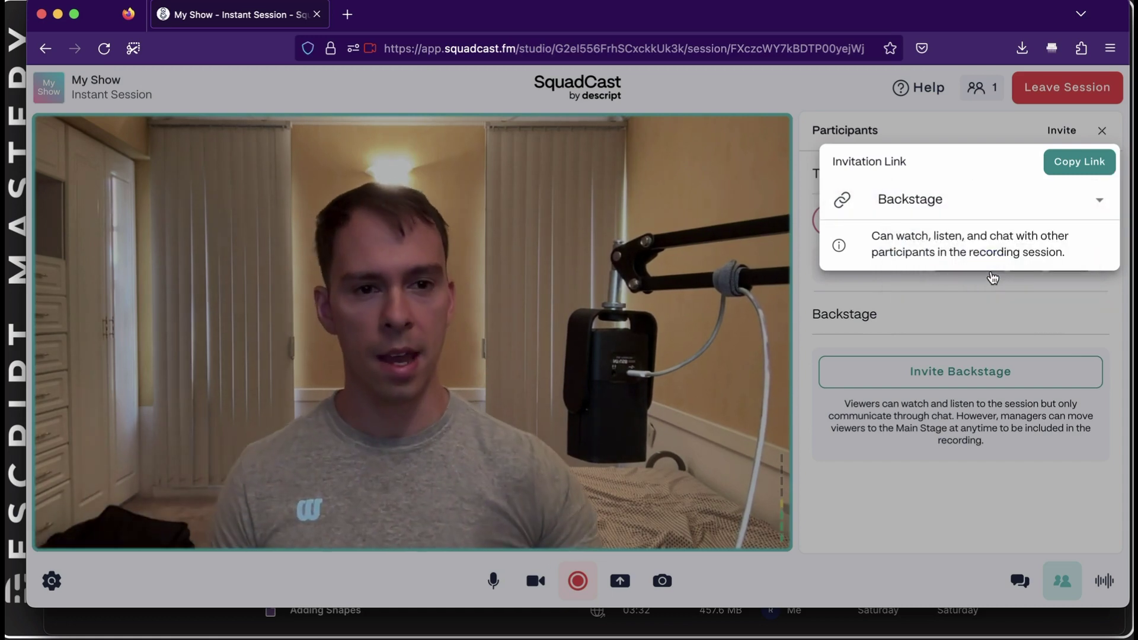
pyautogui.click(895, 201)
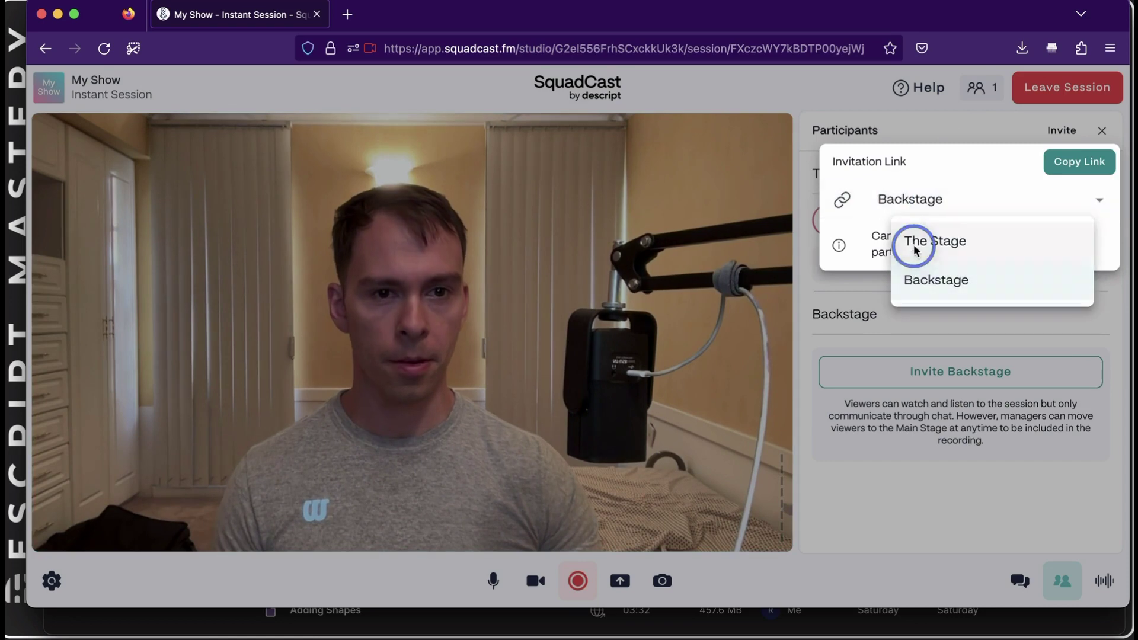
pyautogui.click(928, 248)
pyautogui.click(1061, 166)
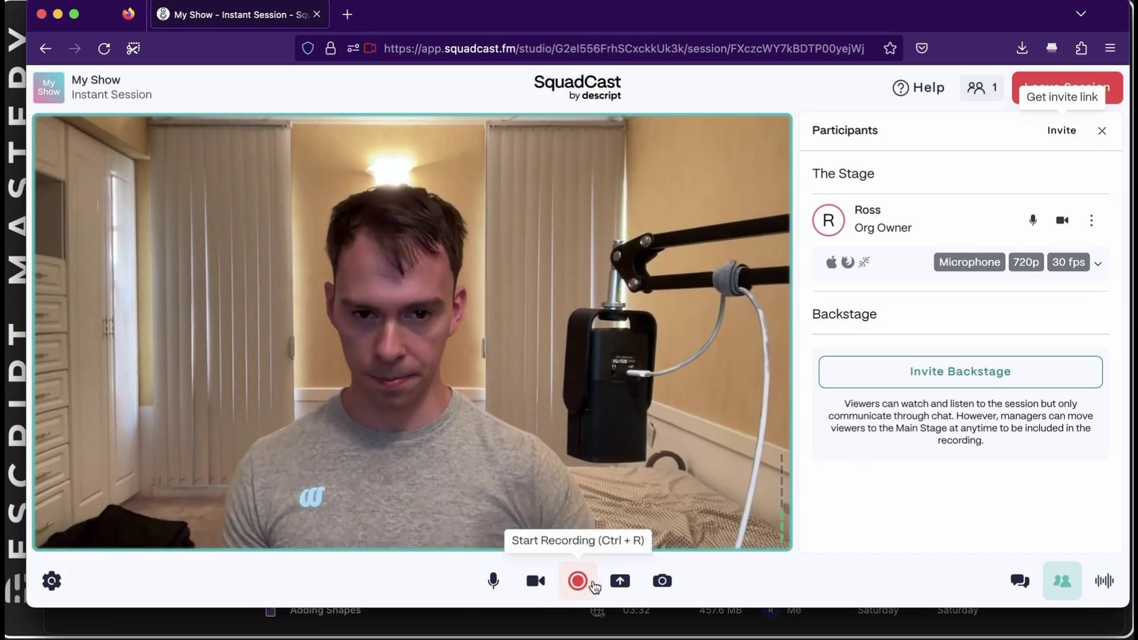
# Record a few-second take, stop it, and leave the session so it uploads.
pyautogui.click(577, 581)
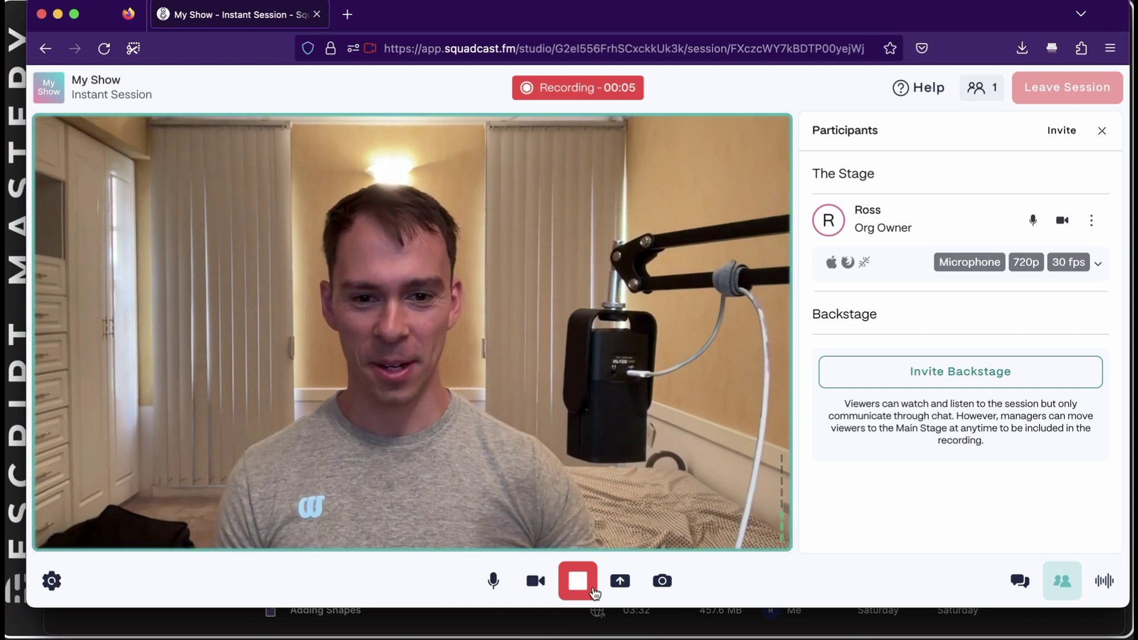
pyautogui.click(592, 584)
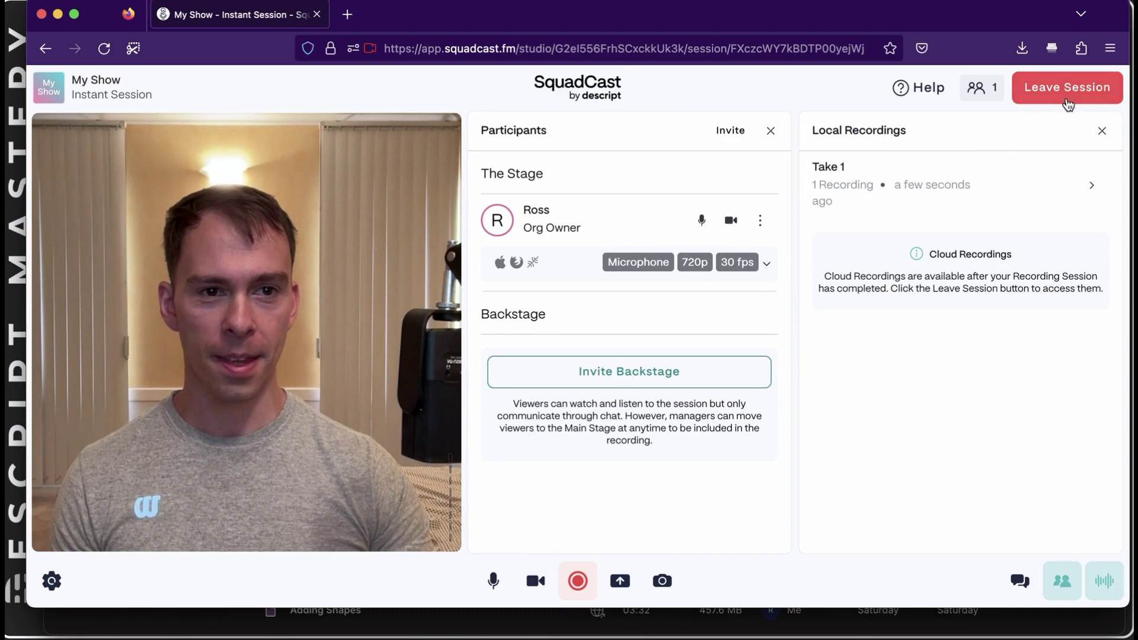
pyautogui.click(1067, 89)
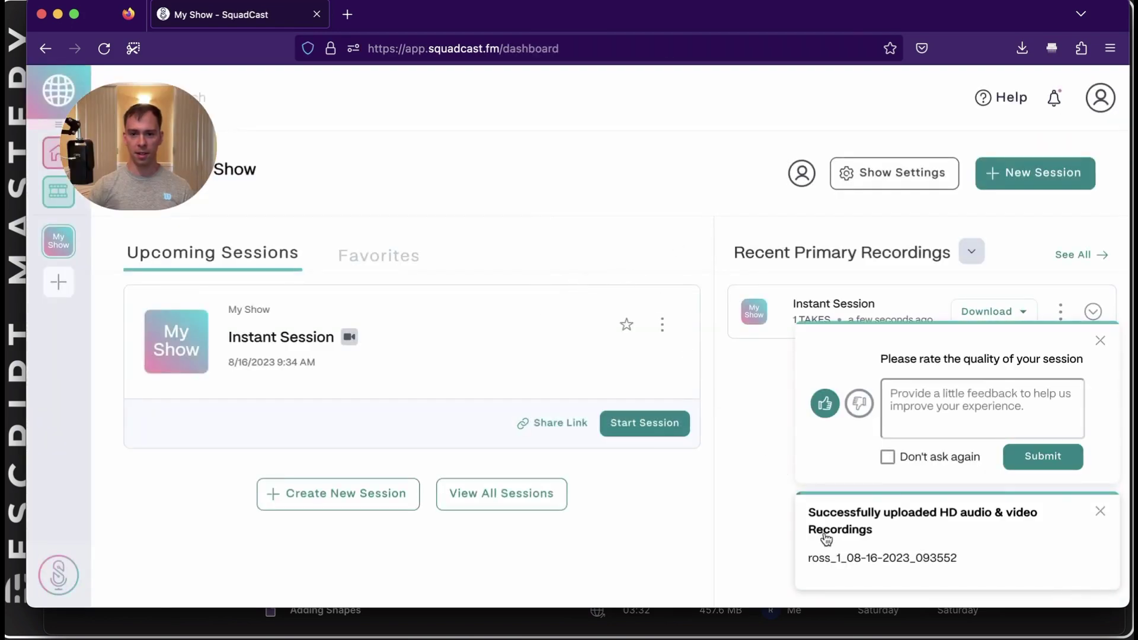
# Dismiss the upload notices, check Download options, and open Edit Session for the Instant Session.
pyautogui.click(1097, 511)
pyautogui.click(1097, 451)
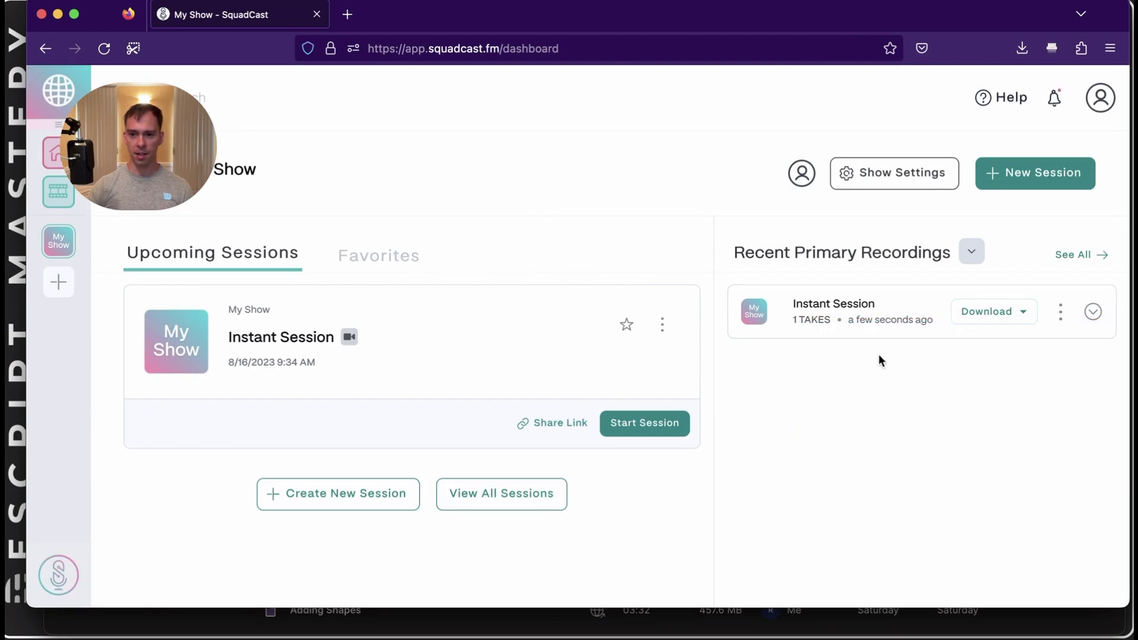
pyautogui.click(1011, 316)
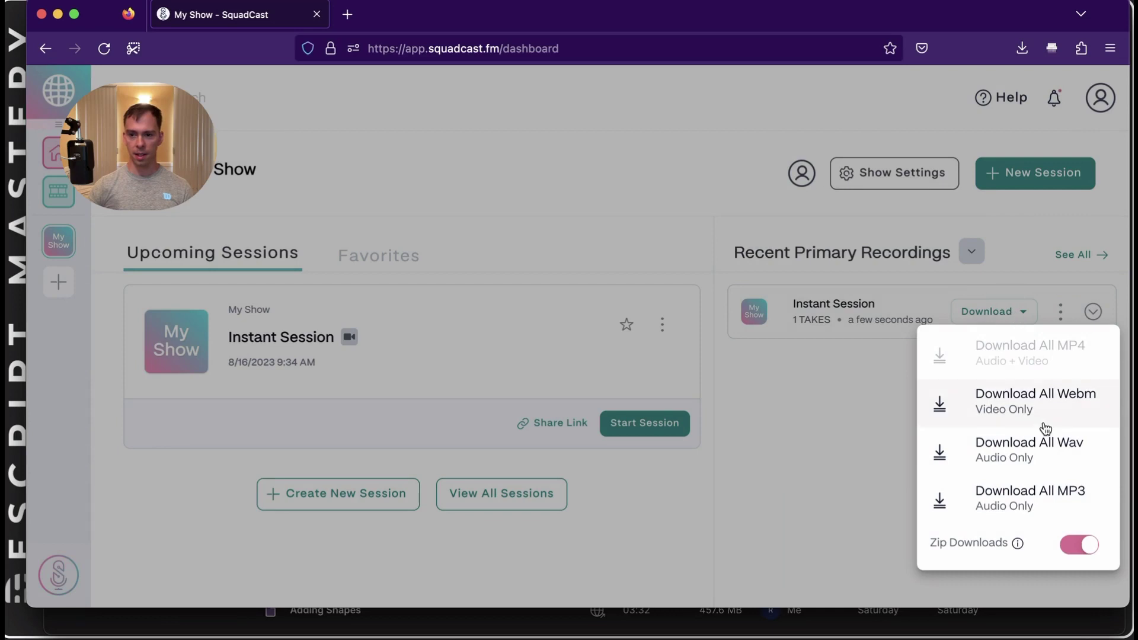
pyautogui.click(775, 460)
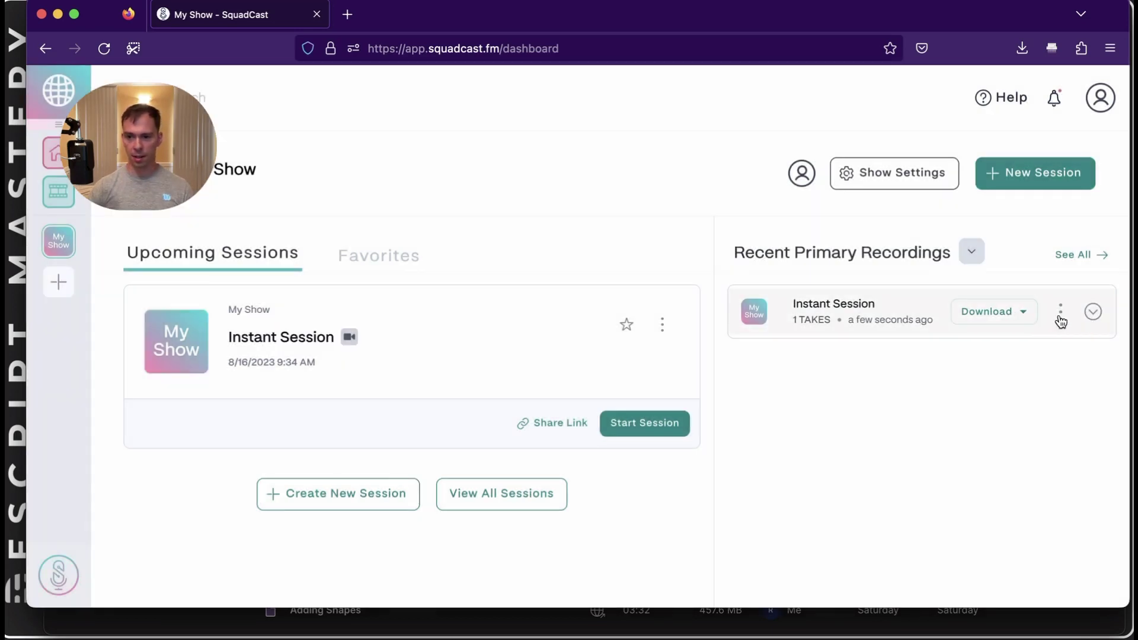
pyautogui.click(1058, 312)
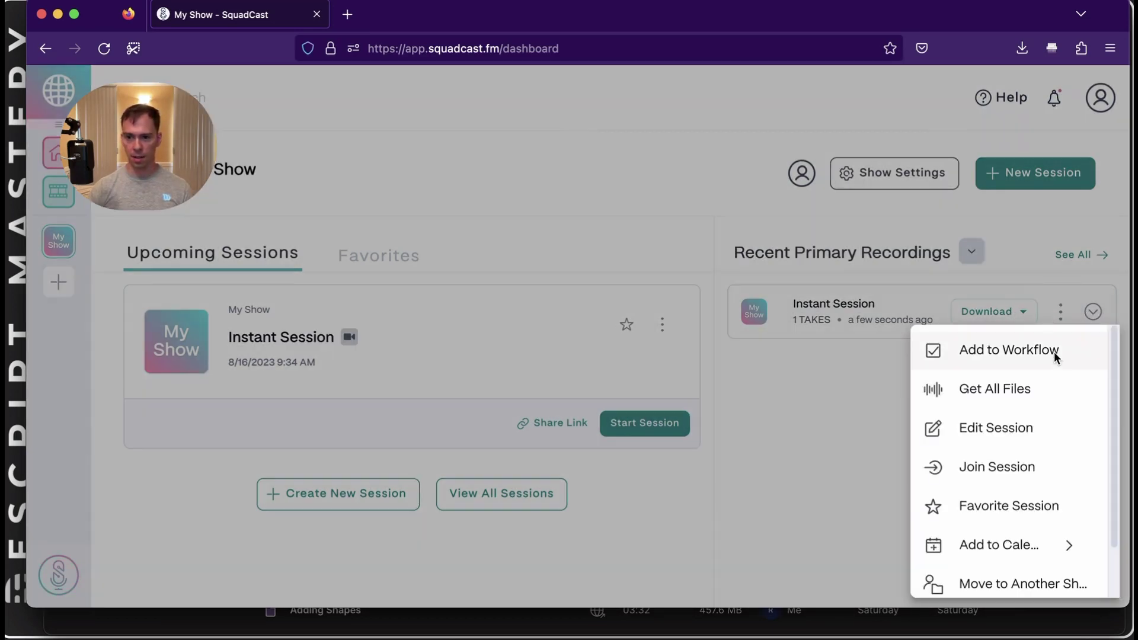
pyautogui.scroll(-2, 1041, 409)
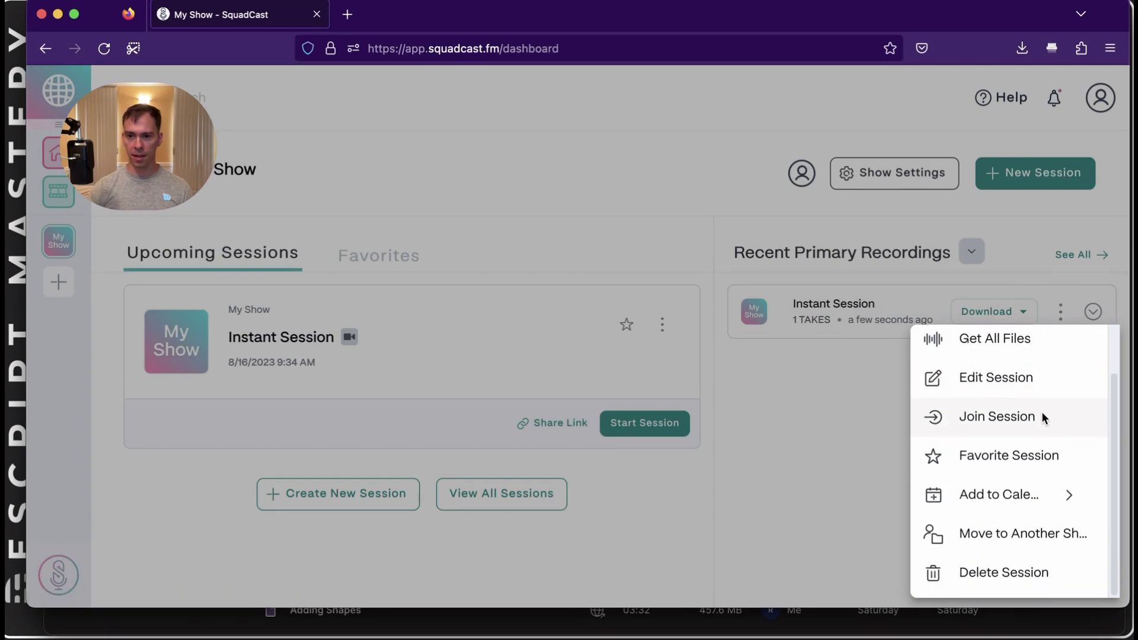
pyautogui.click(979, 382)
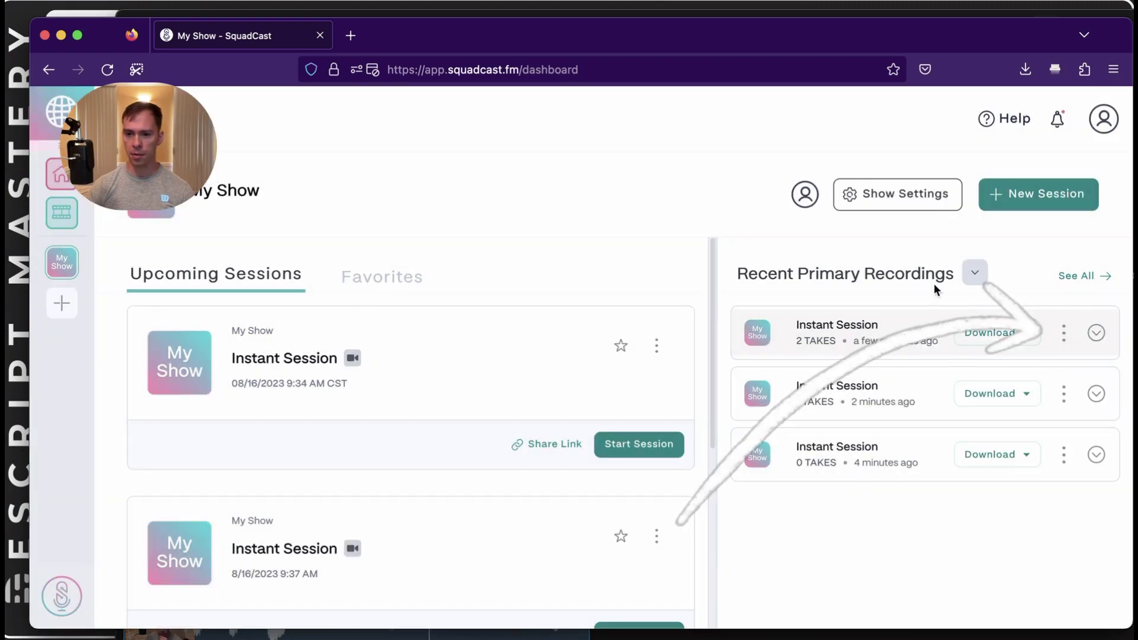
# Expand the recording and Take 2, then send Take 2's mp4 to Descript.
pyautogui.click(1098, 333)
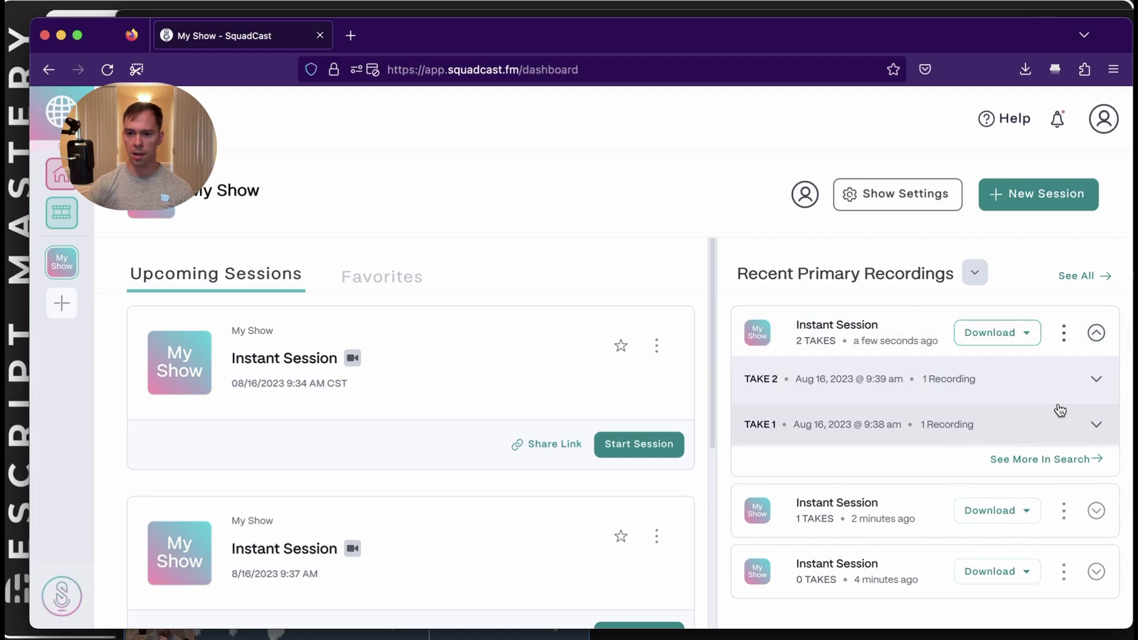
pyautogui.click(1095, 384)
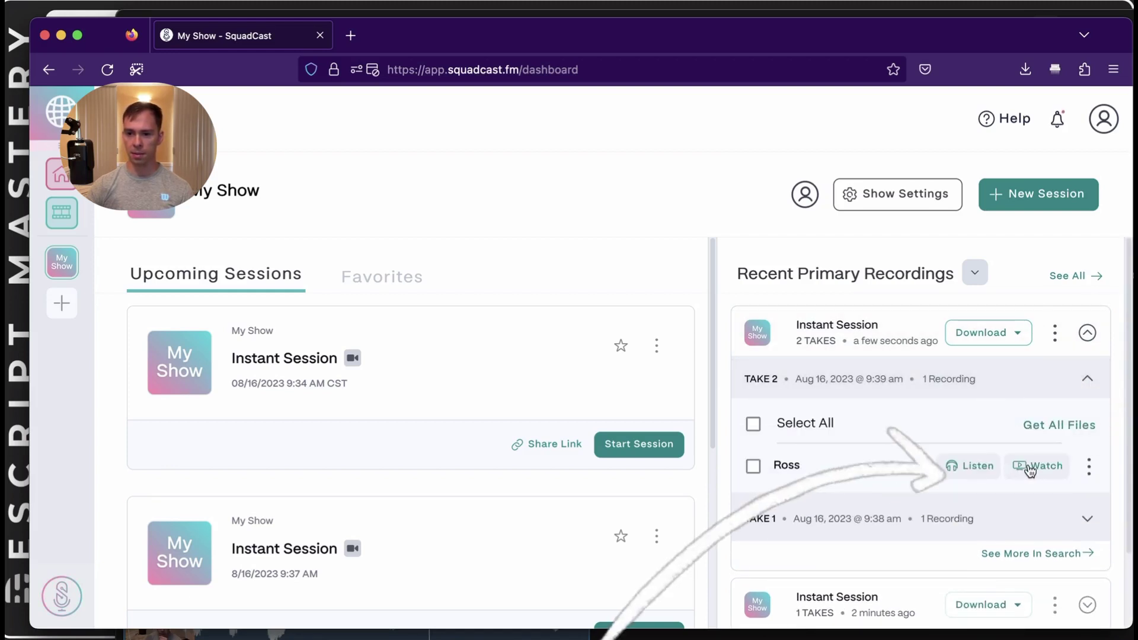
pyautogui.click(1089, 467)
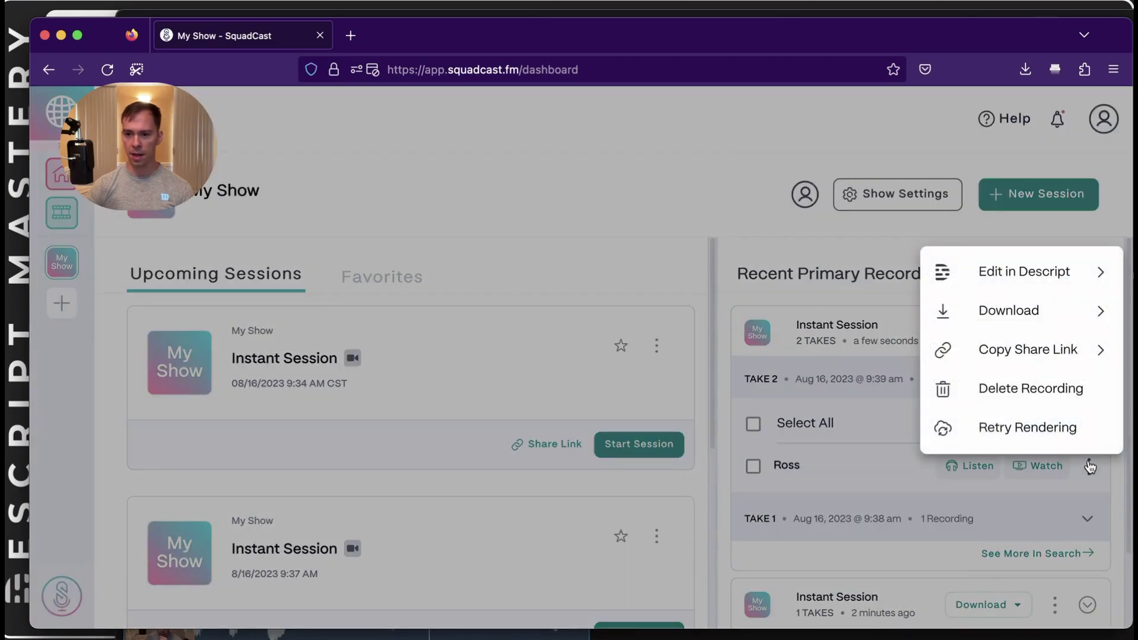
pyautogui.click(1005, 264)
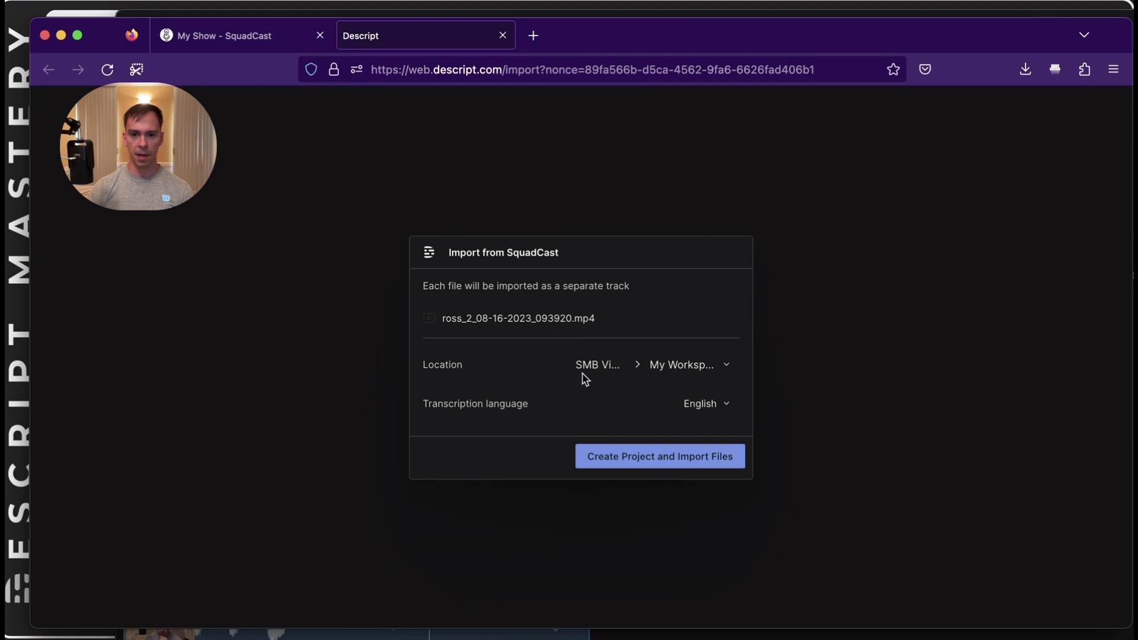
# Try the Recordings folder as destination and keep English as the transcription language.
pyautogui.click(616, 367)
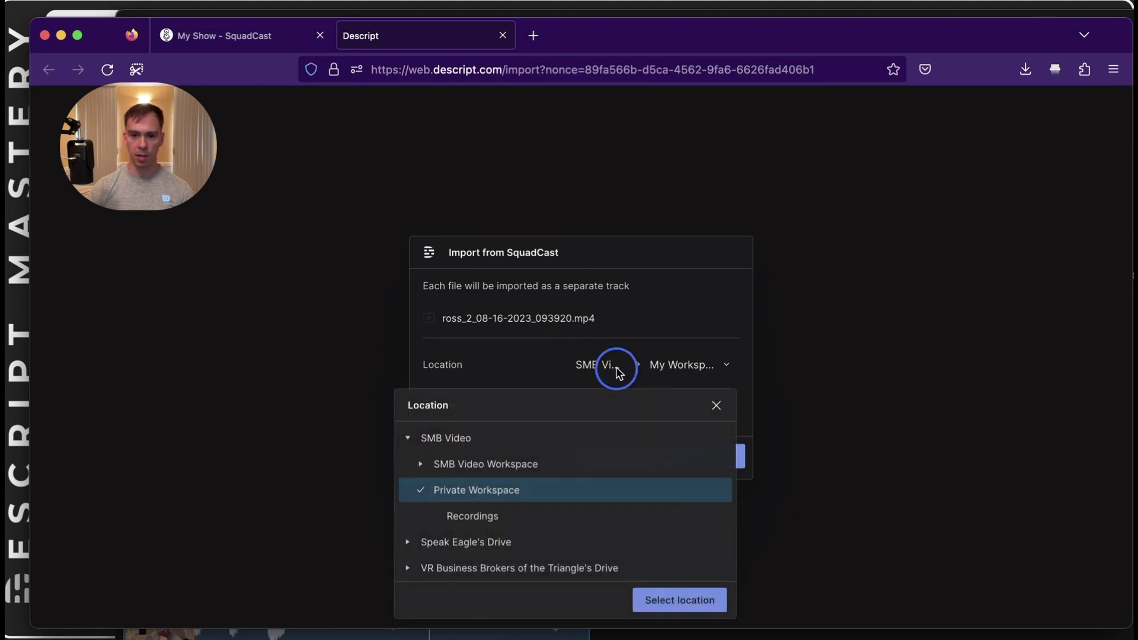
pyautogui.click(616, 367)
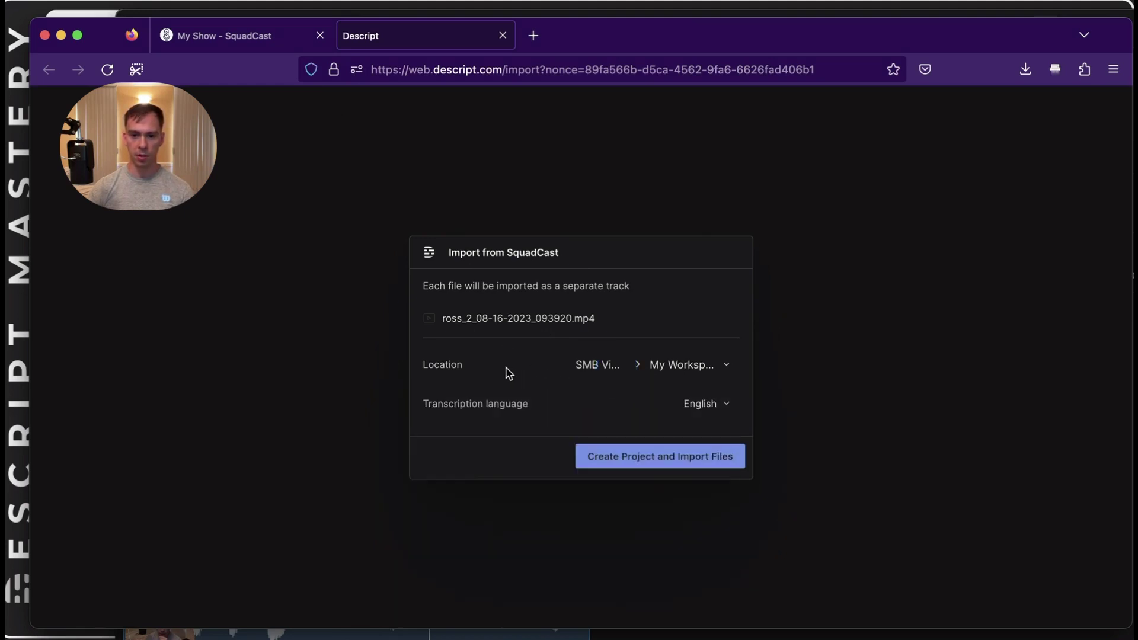
pyautogui.click(702, 368)
pyautogui.click(544, 515)
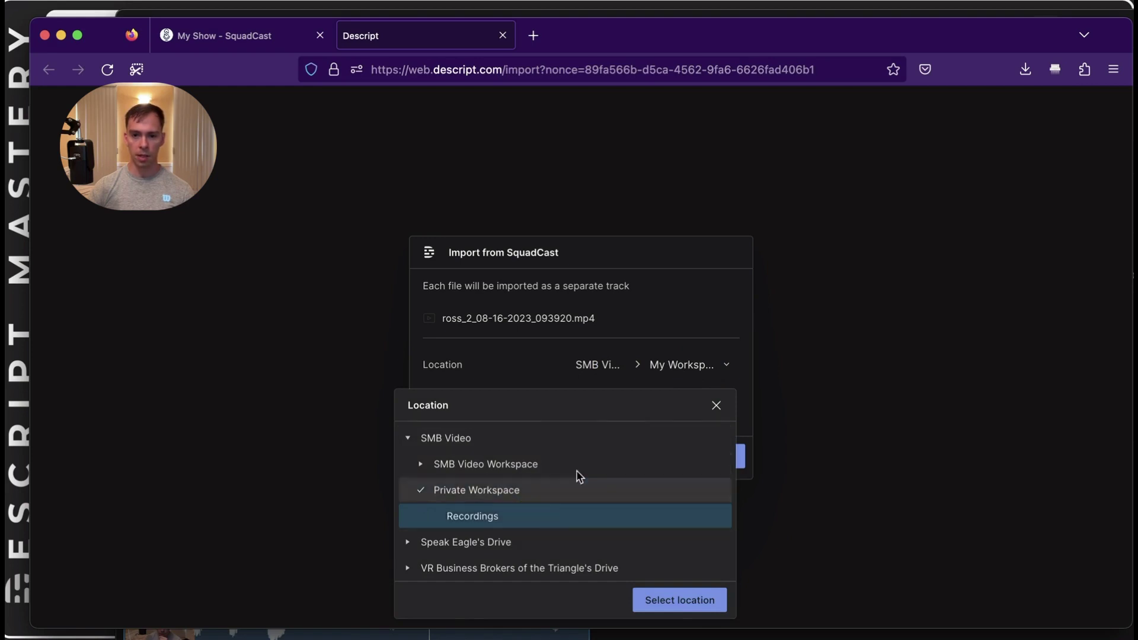
pyautogui.click(691, 605)
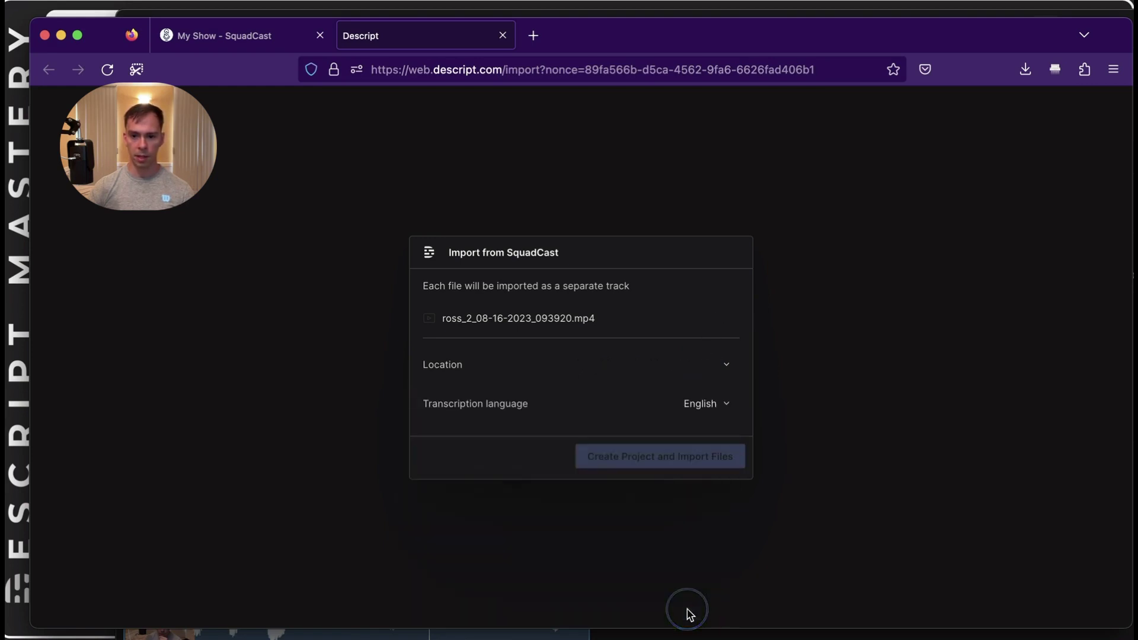
pyautogui.click(719, 402)
pyautogui.click(686, 409)
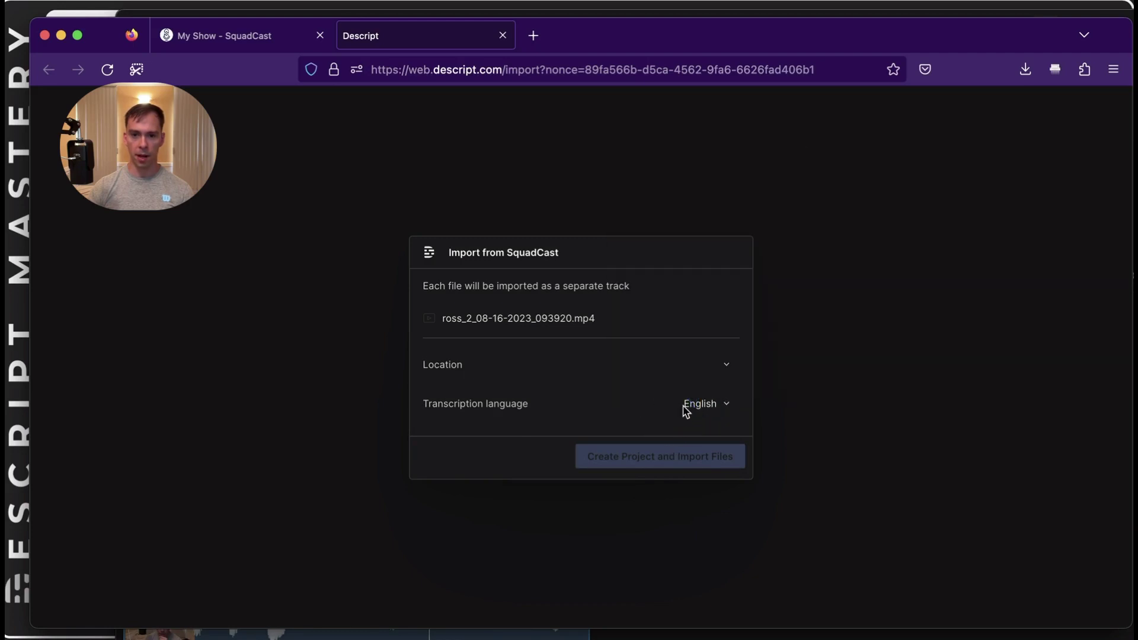
# Set the location to Private Workspace, create the project, and open it in the desktop app.
pyautogui.click(727, 370)
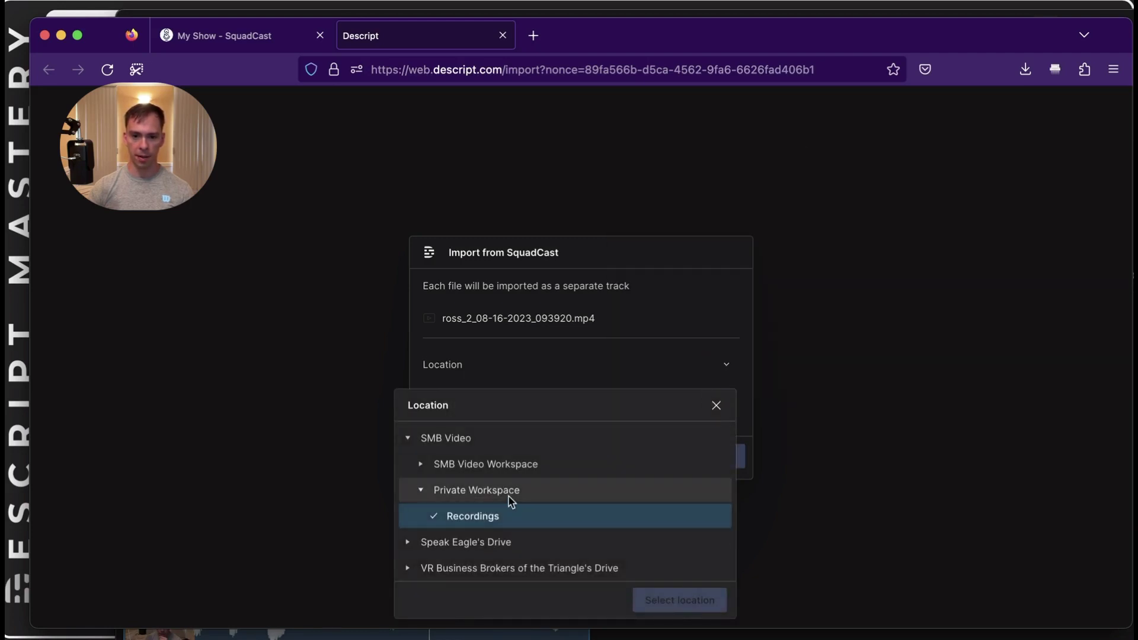
pyautogui.click(508, 497)
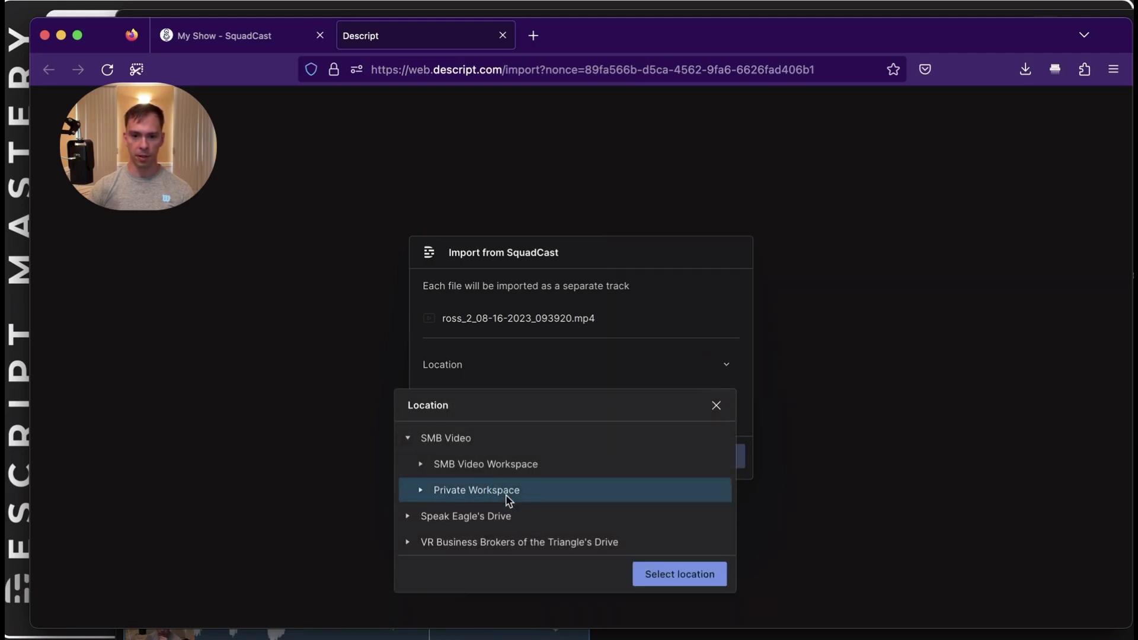
pyautogui.click(683, 574)
pyautogui.click(683, 372)
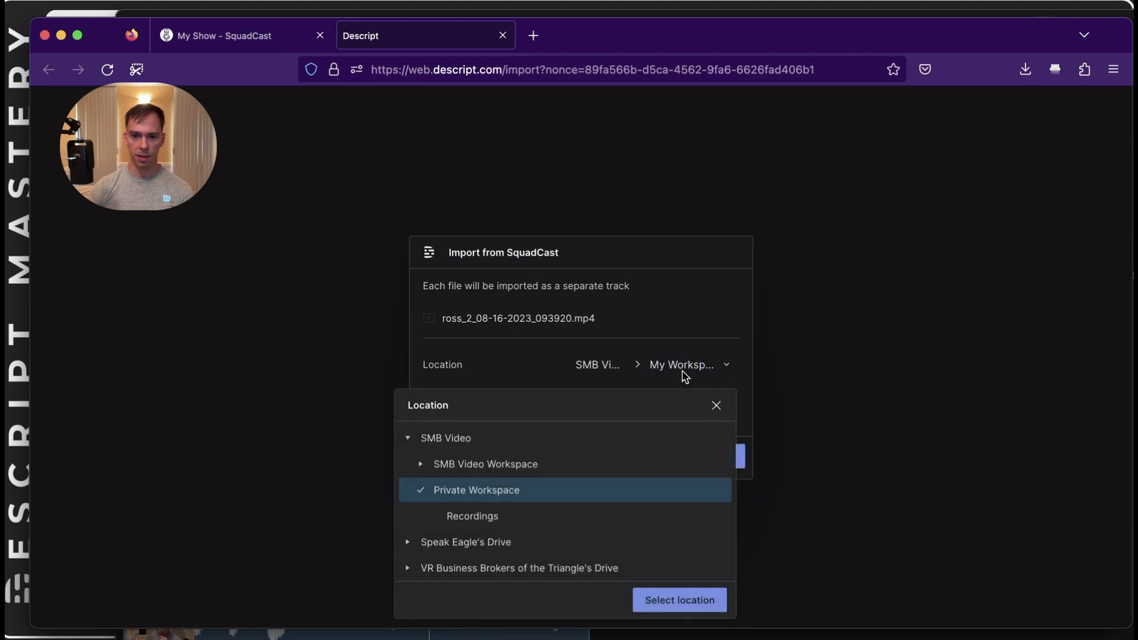
pyautogui.click(686, 376)
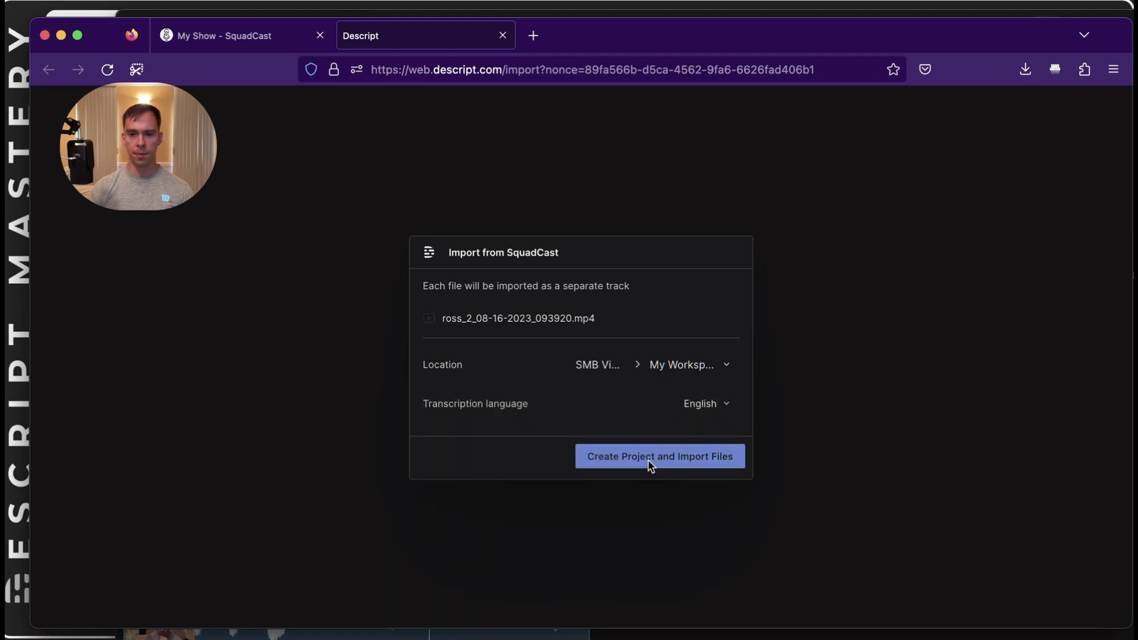
pyautogui.click(651, 465)
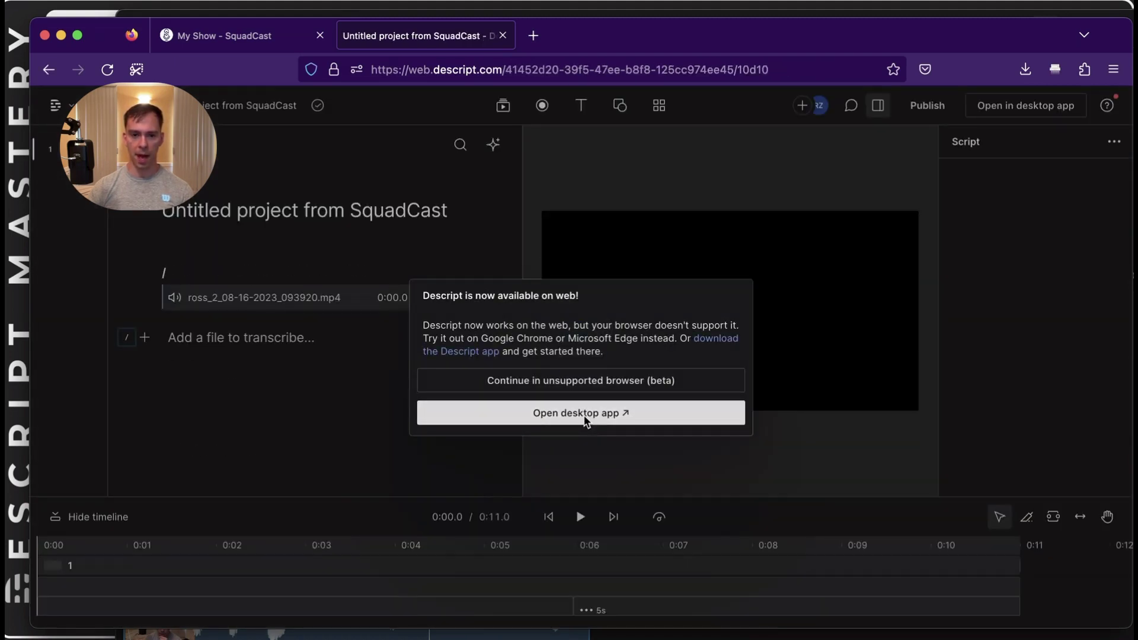
pyautogui.click(549, 415)
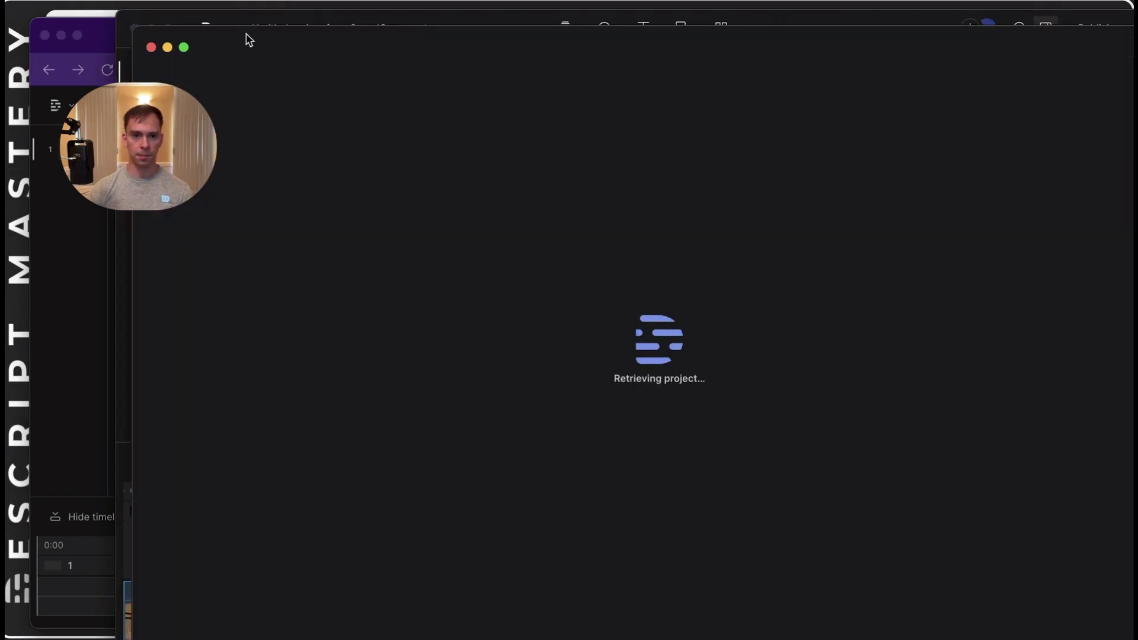
# Bring the loaded project forward in the desktop app and resize the timeline area.
pyautogui.click(262, 31)
pyautogui.moveTo(263, 31); pyautogui.dragTo(259, 24)
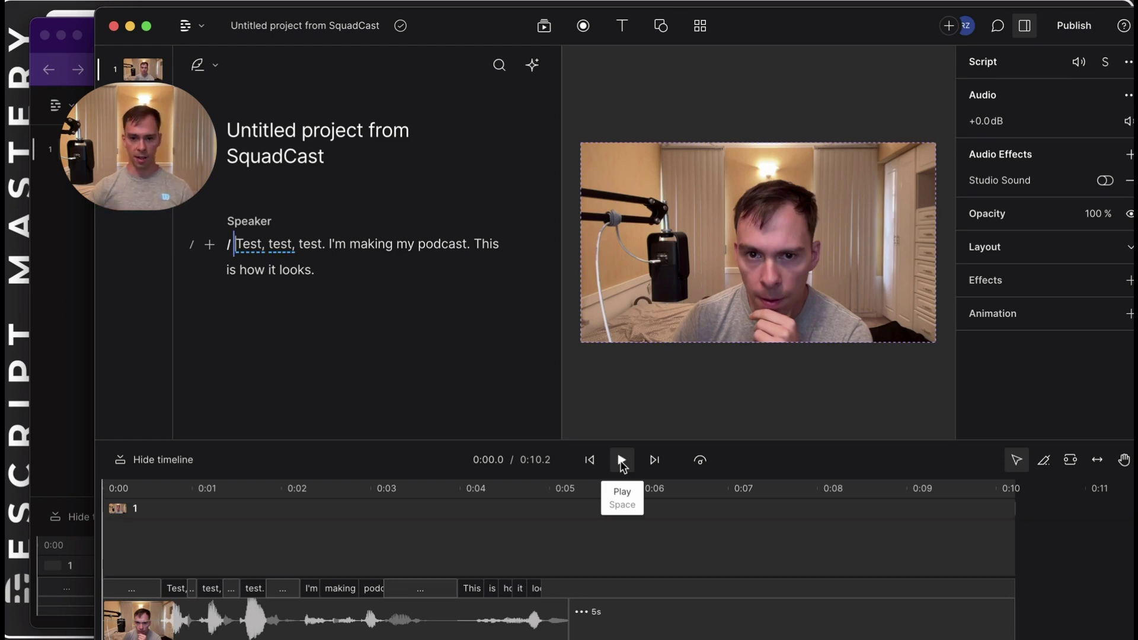
pyautogui.moveTo(720, 441)
pyautogui.mouseDown()
pyautogui.moveTo(724, 386)
pyautogui.moveTo(737, 449)
pyautogui.mouseUp()
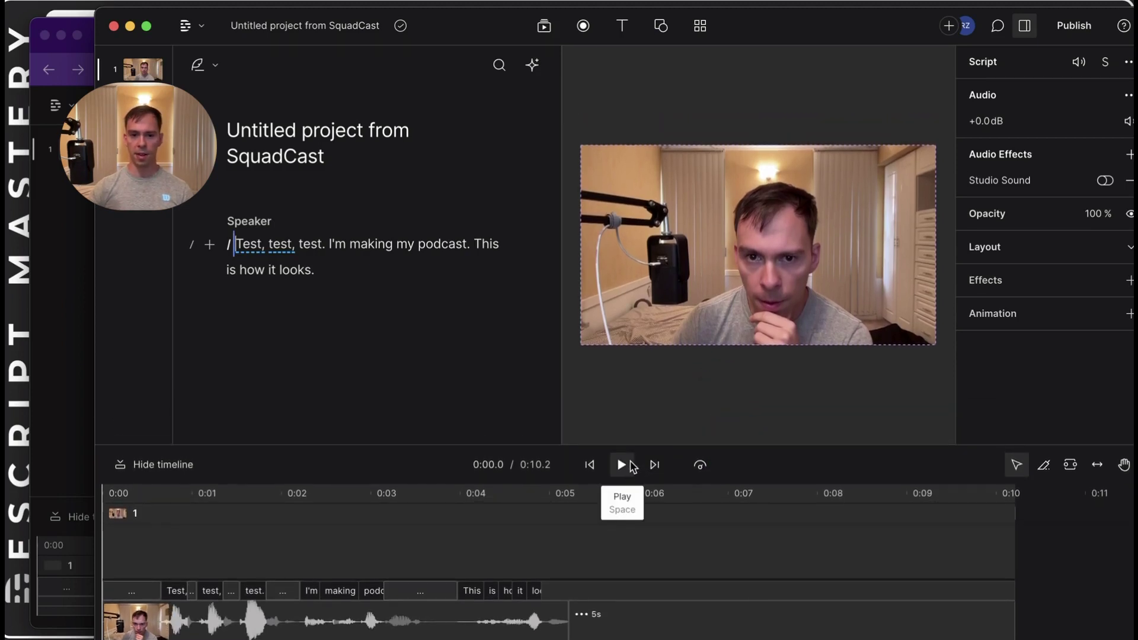